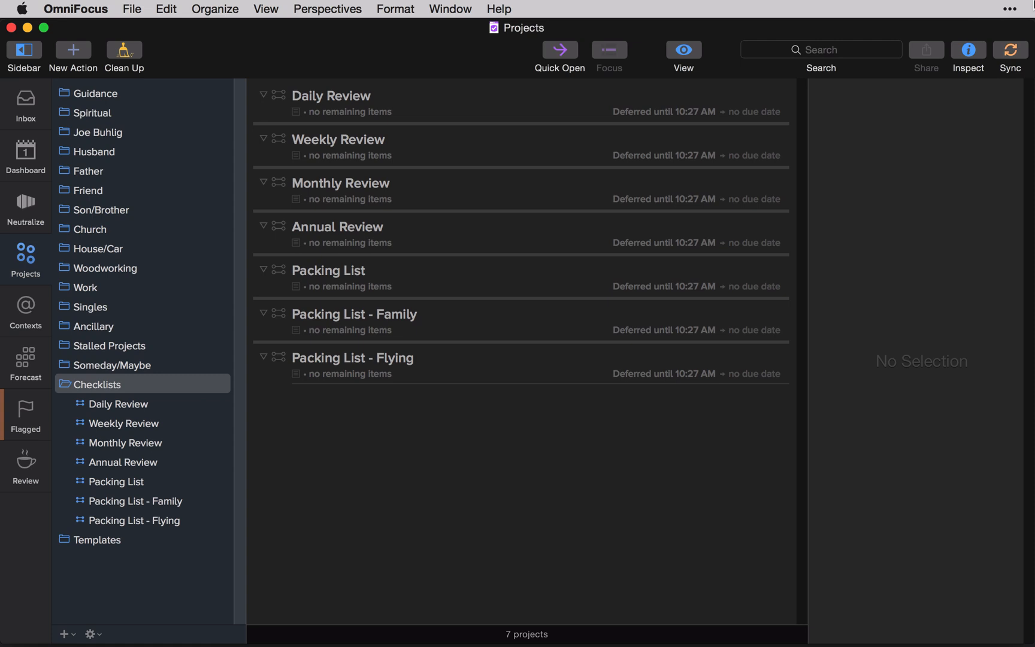
# - Add a project named "Shutdown Ritual" after Annual Review in the Checklists folder
pyautogui.click(540, 97)
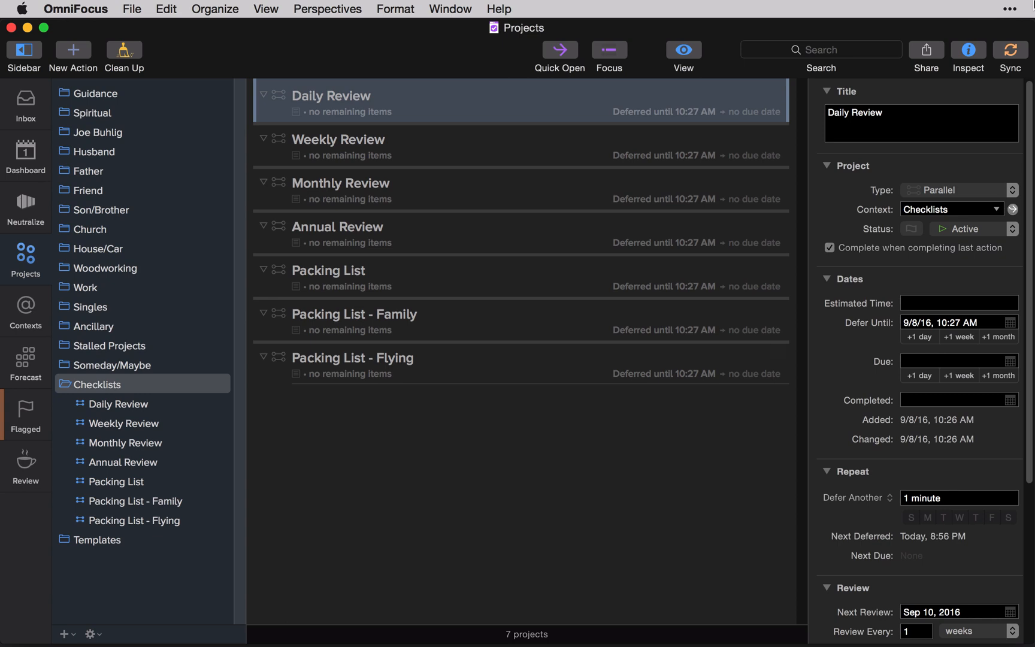
pyautogui.click(166, 467)
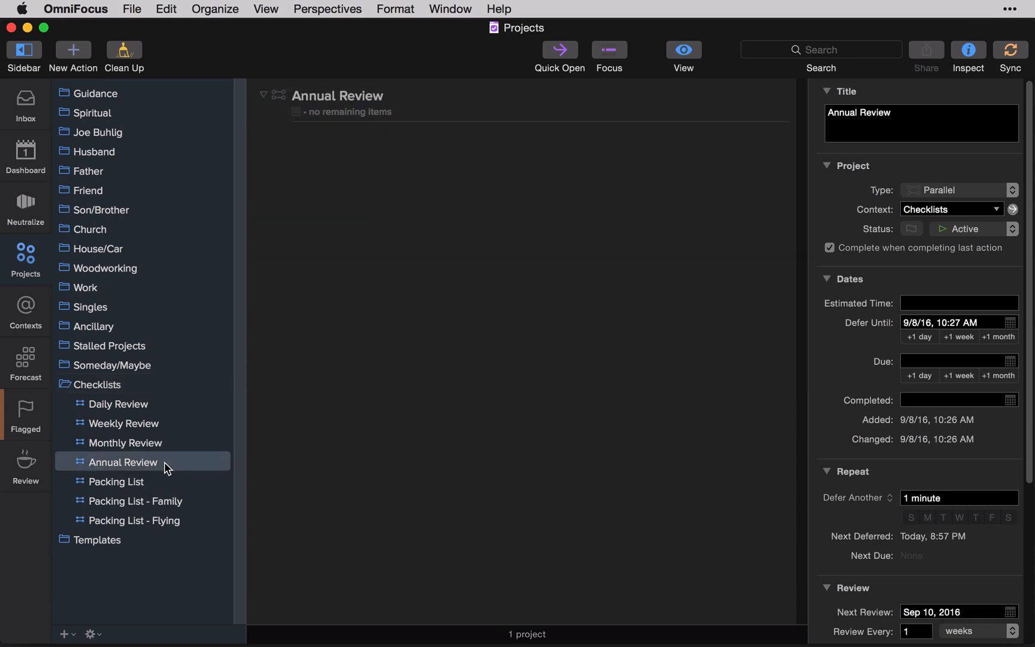
pyautogui.press('Return')
pyautogui.write('Shutdow')
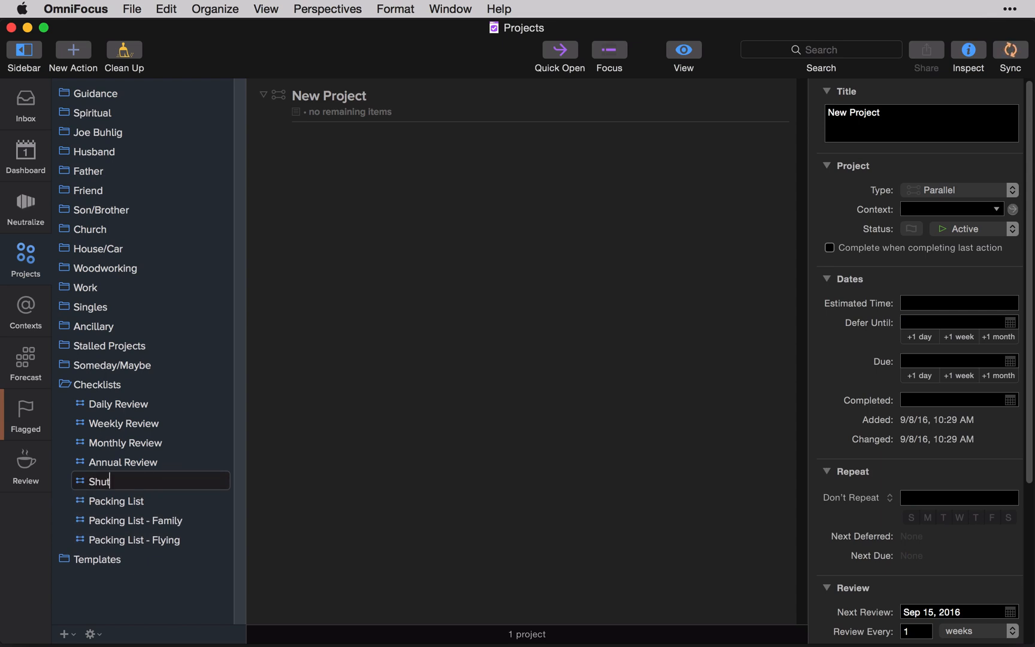
pyautogui.write('n Ritual')
pyautogui.press('Return')
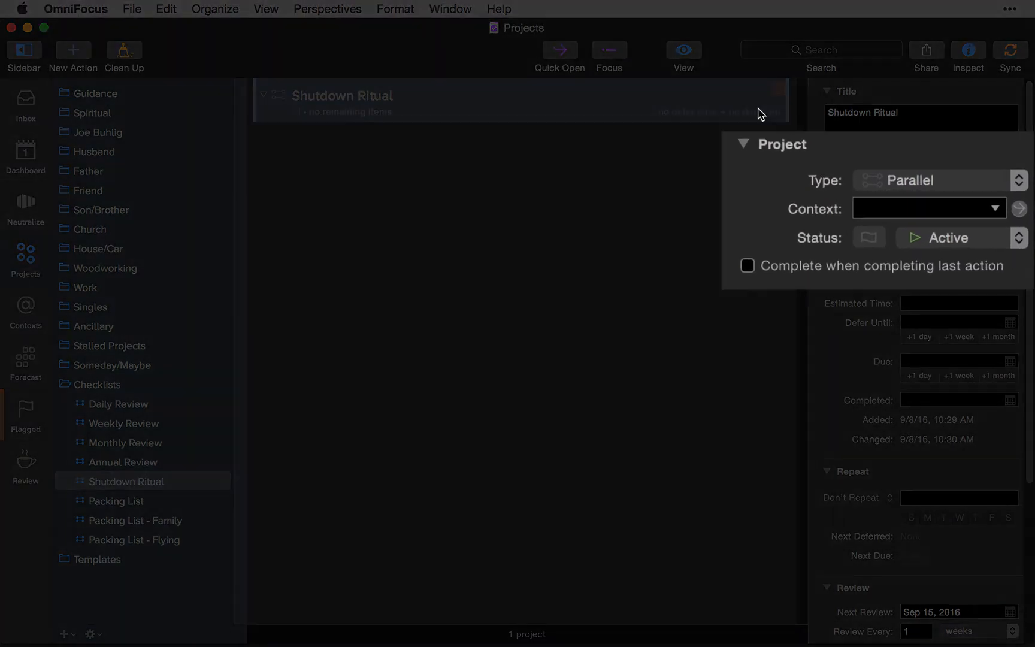
# - Assign the Checklists context to the Shutdown Ritual project and make it complete when its last action is completed
pyautogui.click(911, 214)
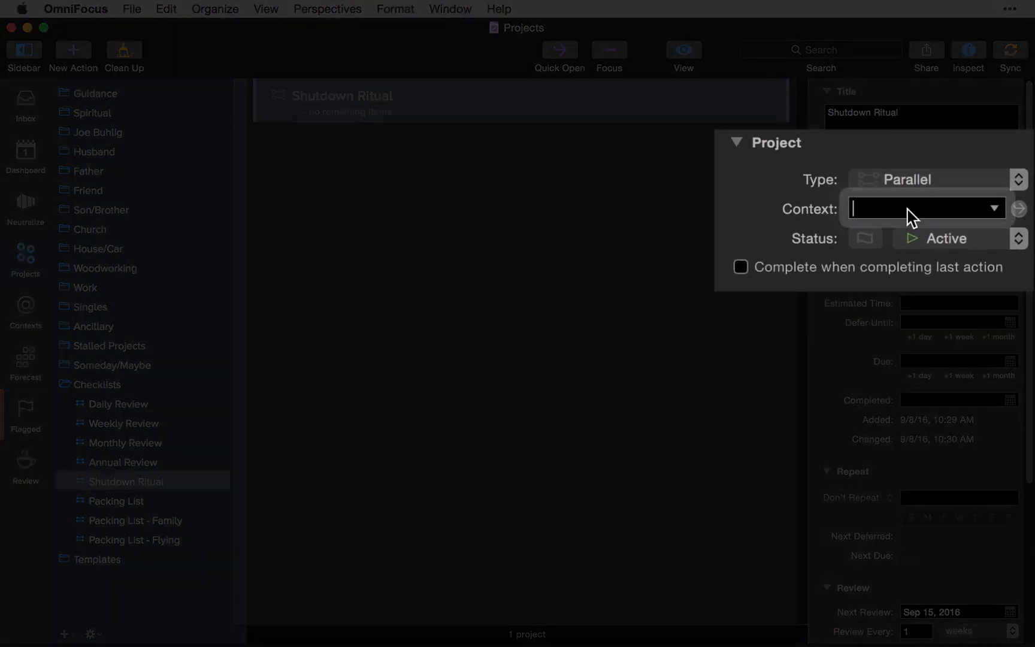
pyautogui.write('checx')
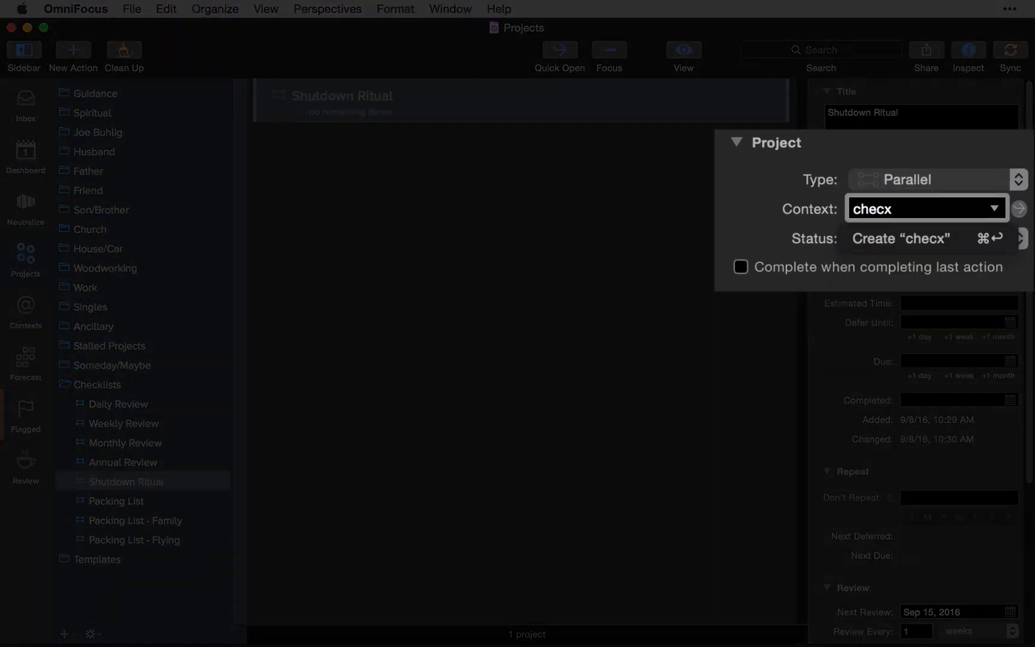
pyautogui.press('BackSpace')
pyautogui.press('Return')
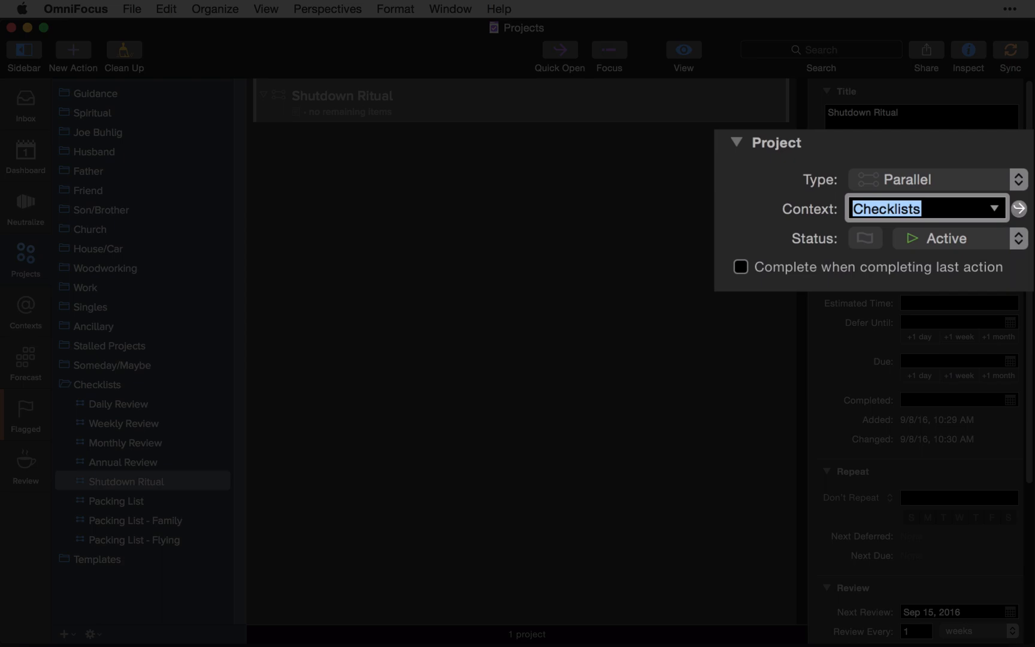
pyautogui.click(740, 268)
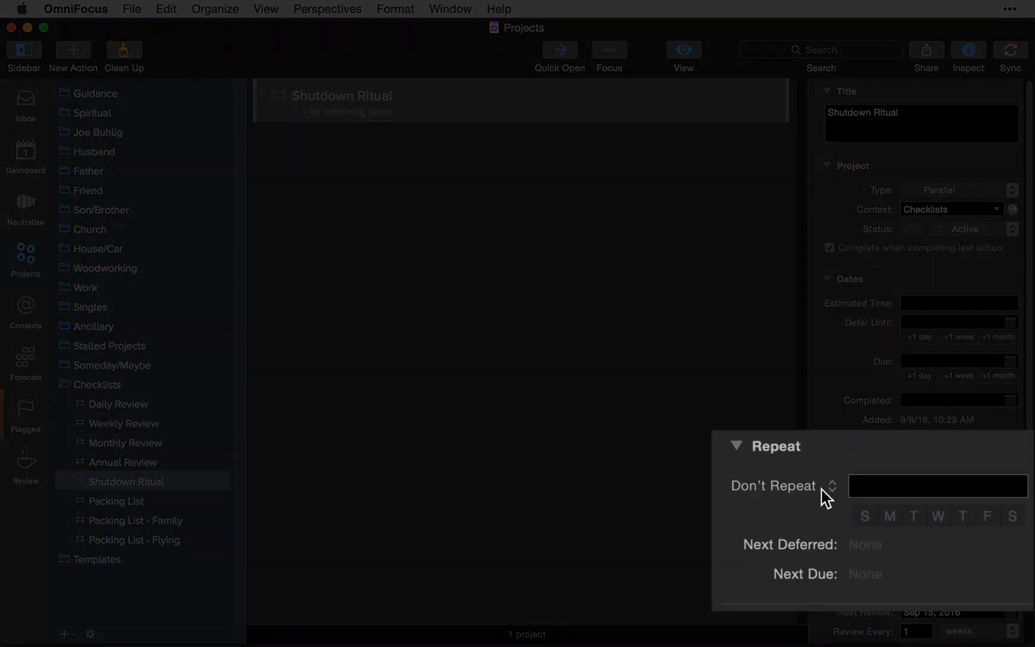
# - Set the Shutdown Ritual project to repeat with Defer Another at an interval of 1 minute
pyautogui.click(889, 498)
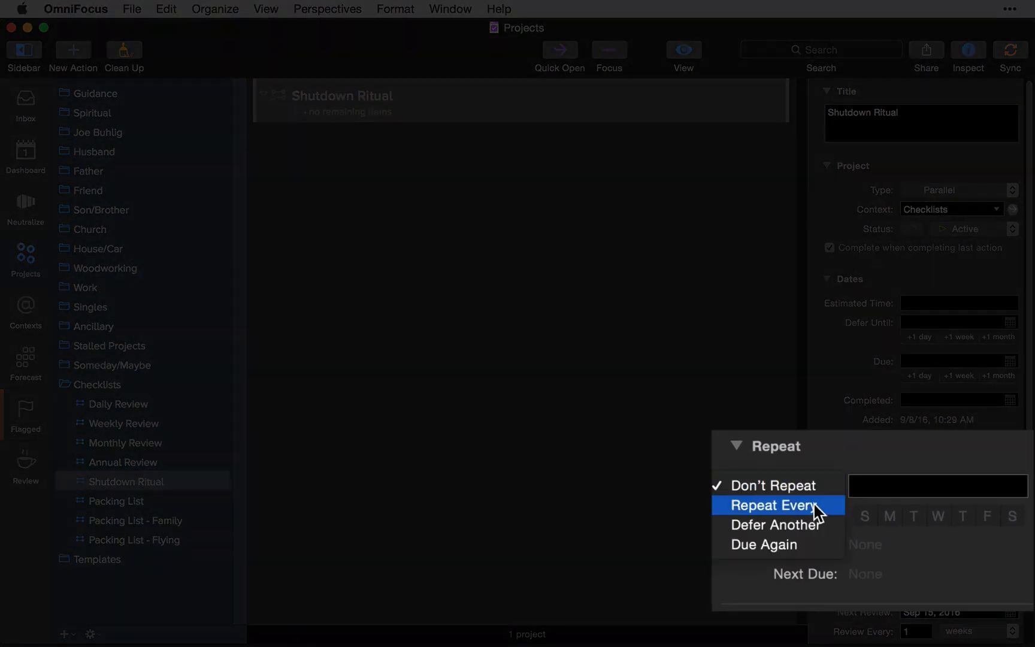
pyautogui.click(810, 527)
pyautogui.doubleClick(910, 485)
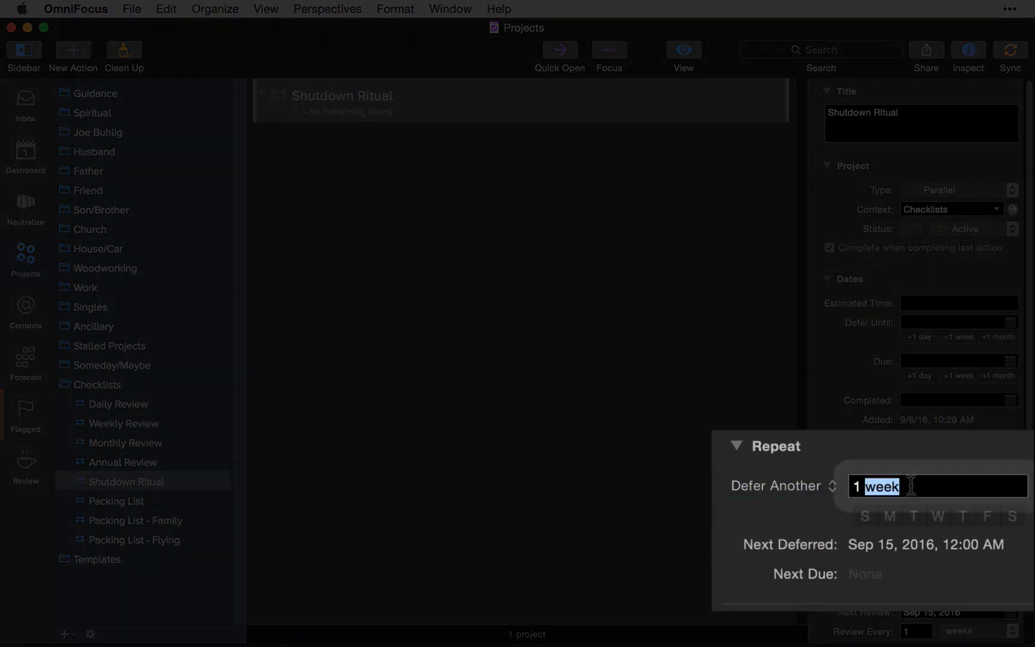
pyautogui.write('mi')
pyautogui.press('Return')
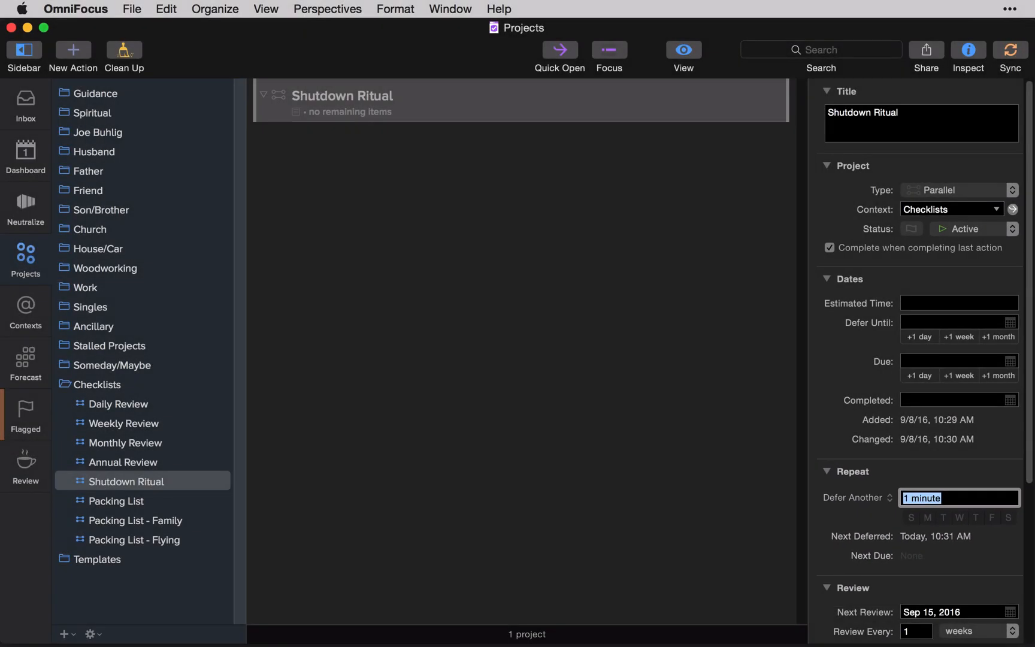
pyautogui.click(623, 312)
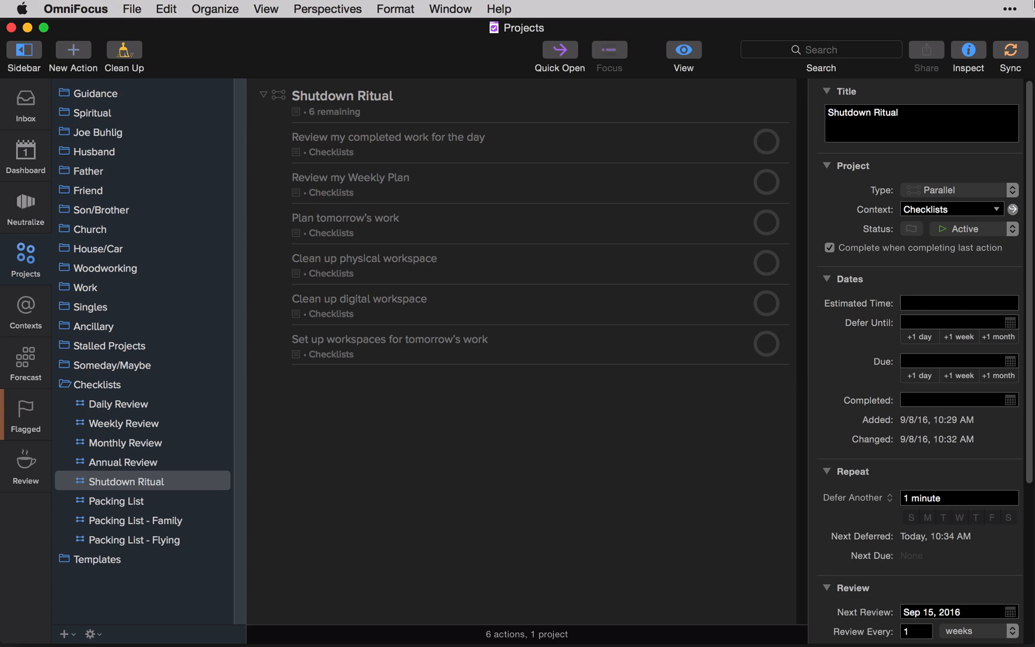
# - Show the whole Checklists folder and mark all Shutdown Ritual actions complete at once
pyautogui.click(151, 388)
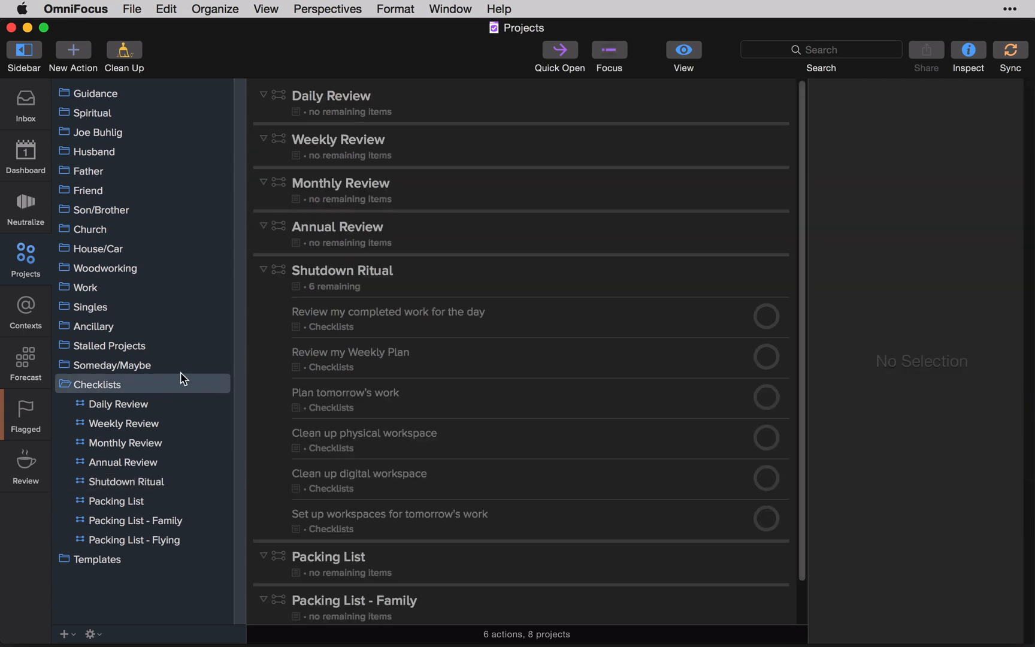
pyautogui.click(615, 321)
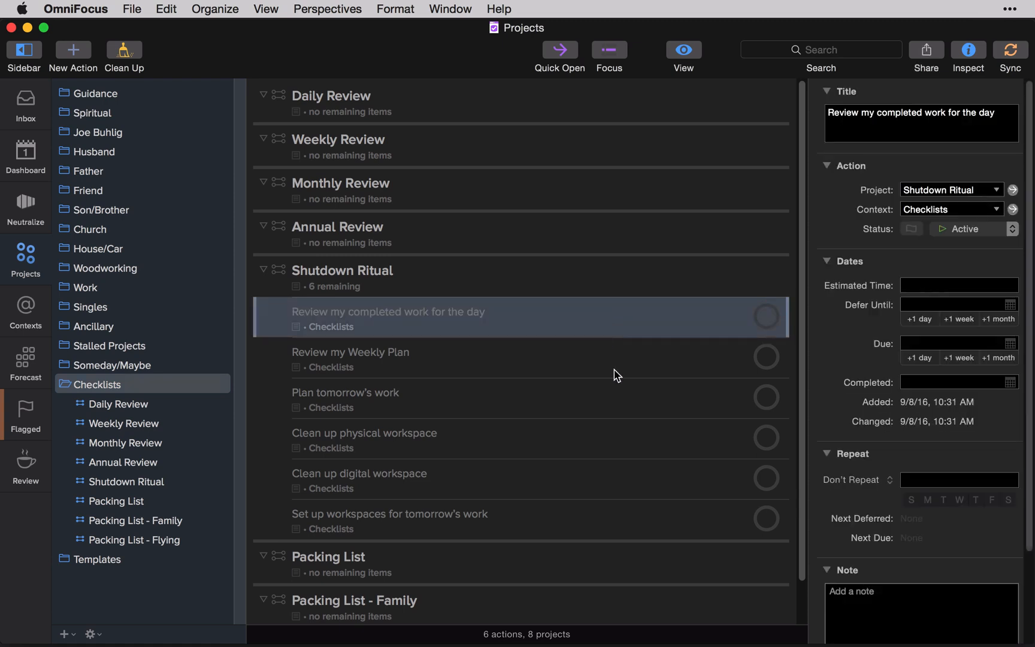
pyautogui.keyDown('shift'); pyautogui.click(593, 517); pyautogui.keyUp('shift')
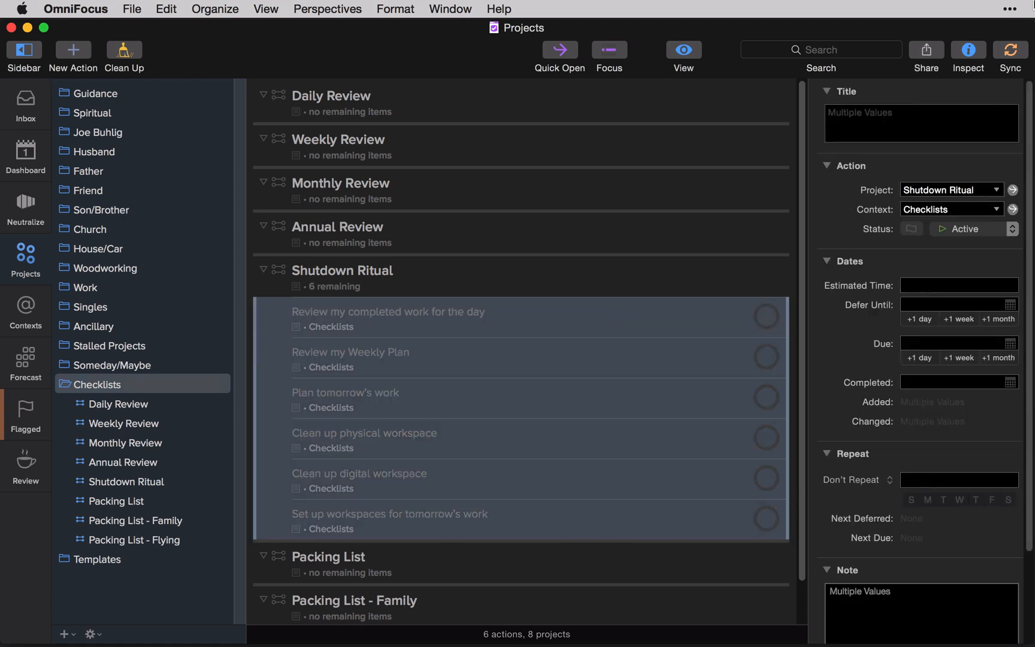
pyautogui.press('space')
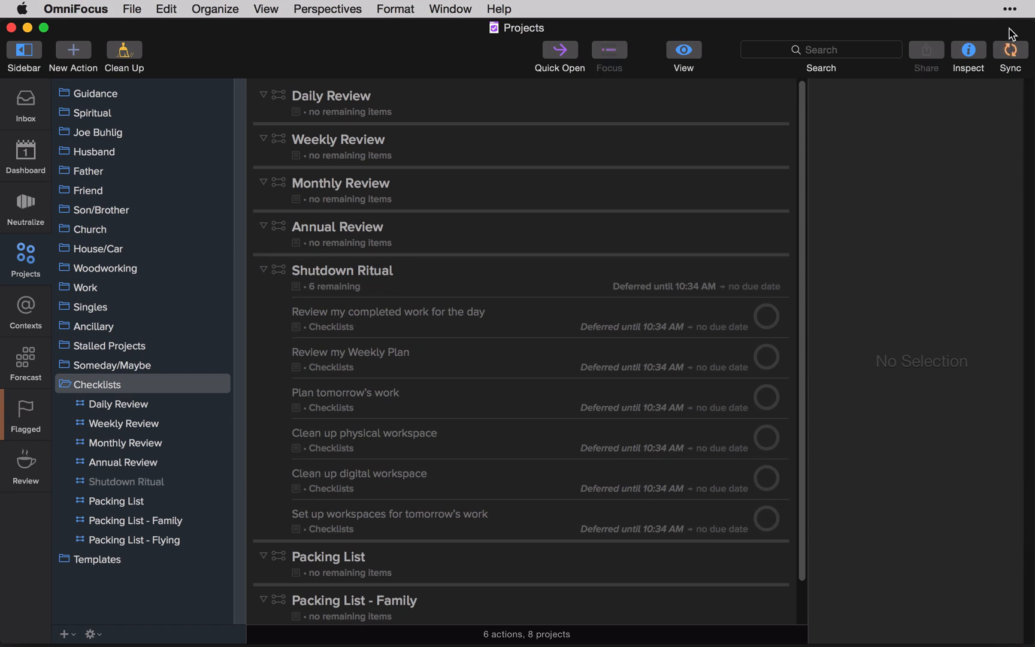
# - Complete the Shutdown Ritual actions one by one, from reviewing the day's completed work to setting up workspaces for tomorrow
pyautogui.click(515, 273)
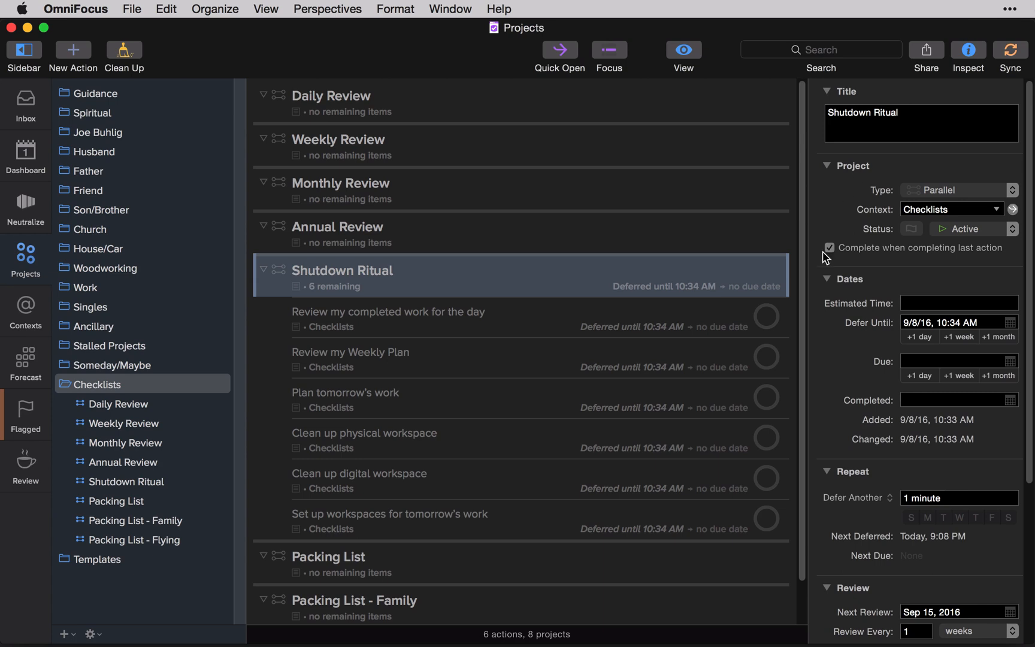
pyautogui.click(769, 318)
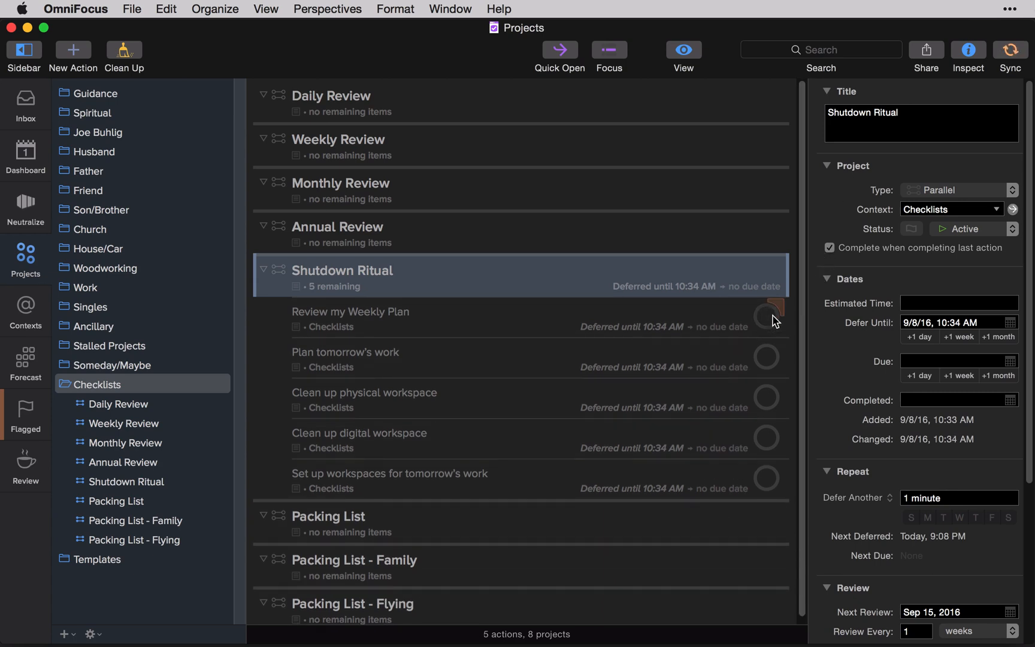
pyautogui.click(773, 316)
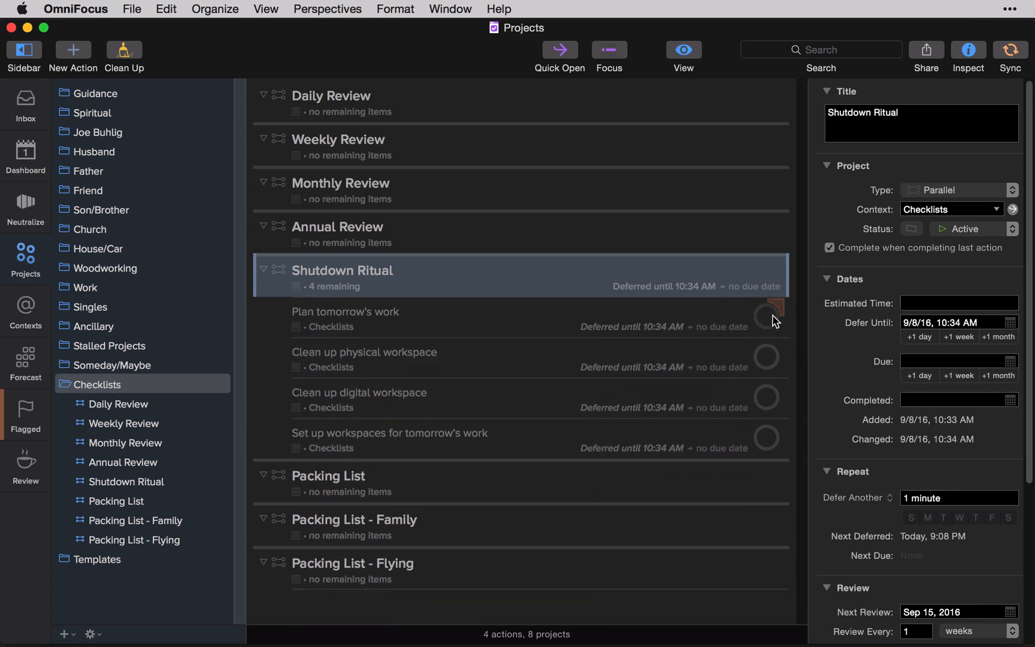
pyautogui.click(771, 318)
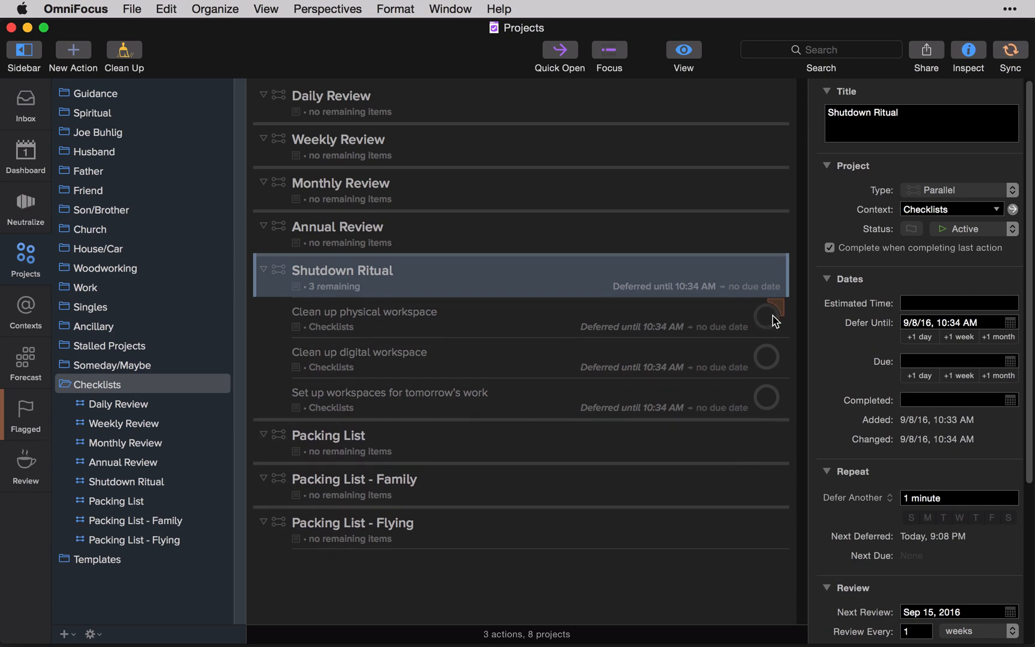
pyautogui.click(772, 318)
pyautogui.click(773, 317)
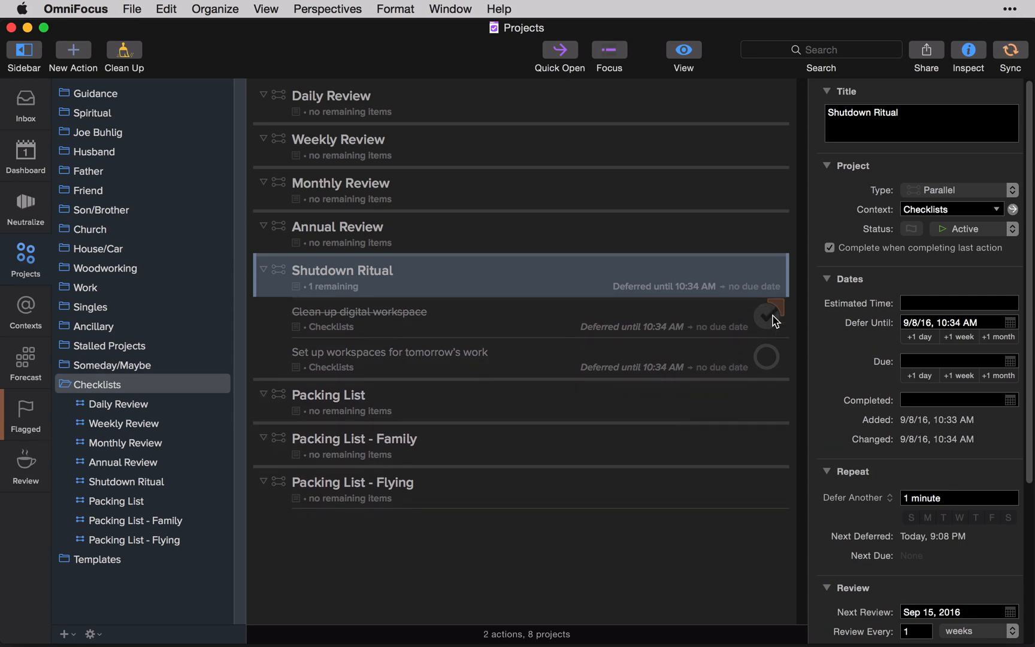
pyautogui.click(772, 317)
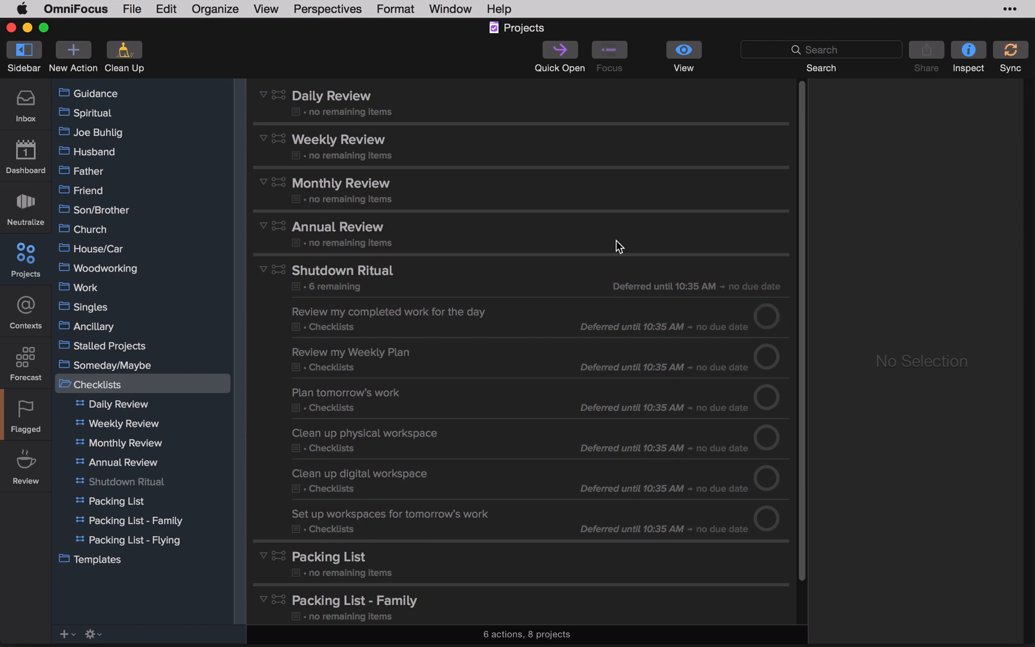
# - Copy the Checklists folder as a link
pyautogui.click(597, 279)
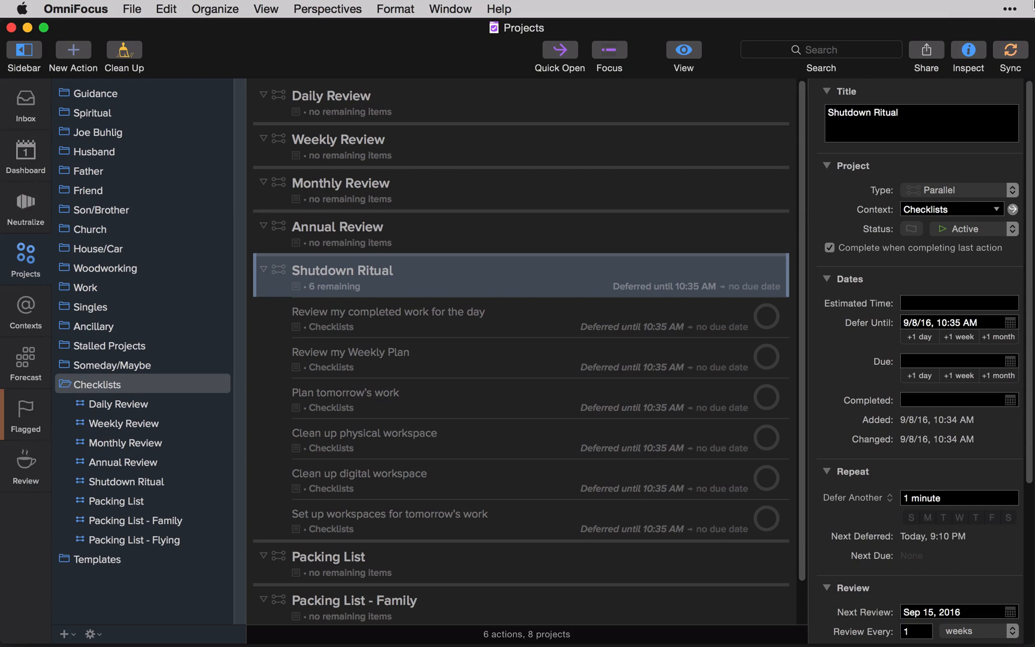
pyautogui.rightClick(138, 382)
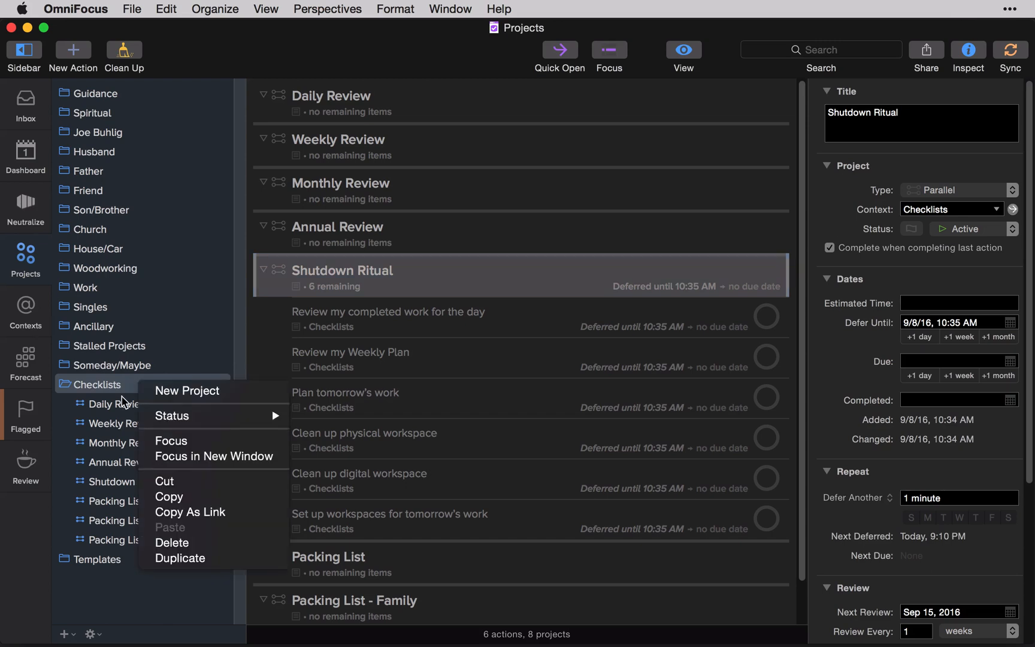
pyautogui.click(235, 519)
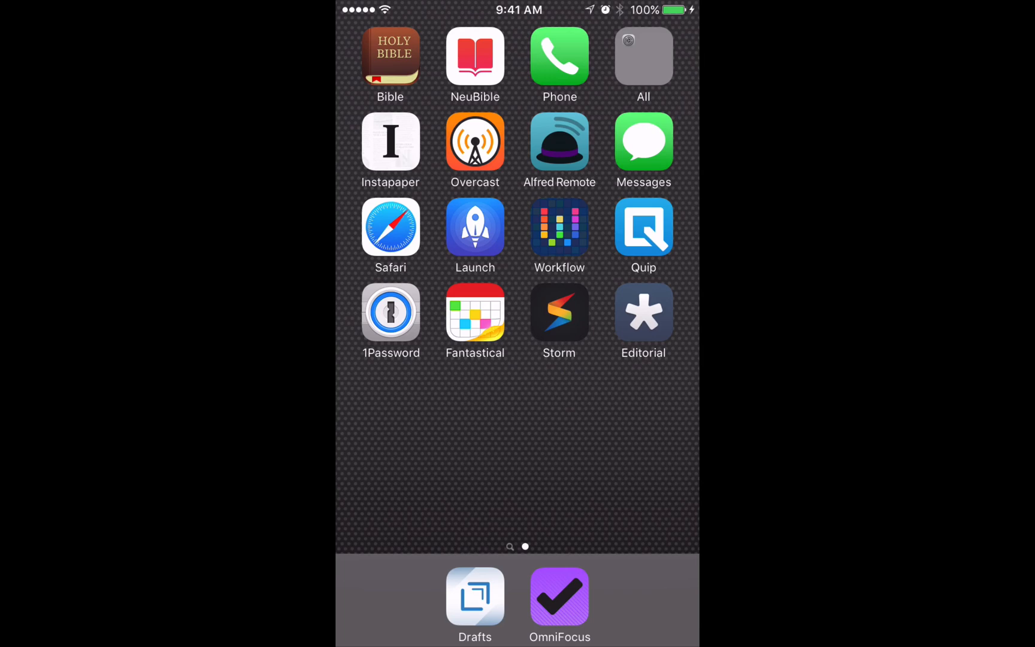
# - On the phone, open the checklists through Launch's OFChecklists shortcut and view the Daily Review checklist
pyautogui.click(475, 226)
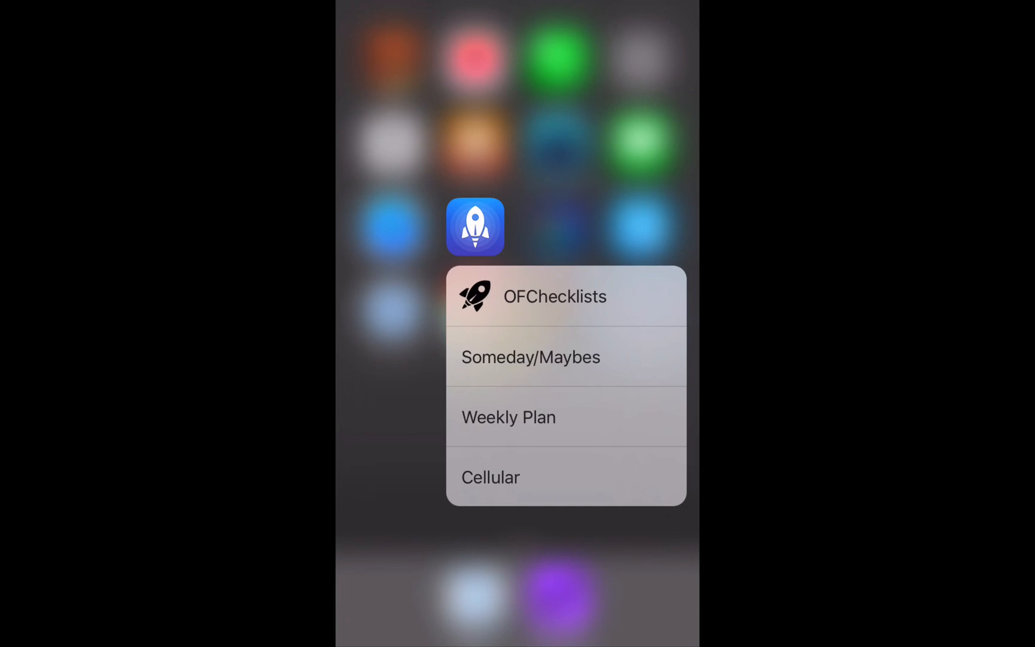
pyautogui.click(555, 296)
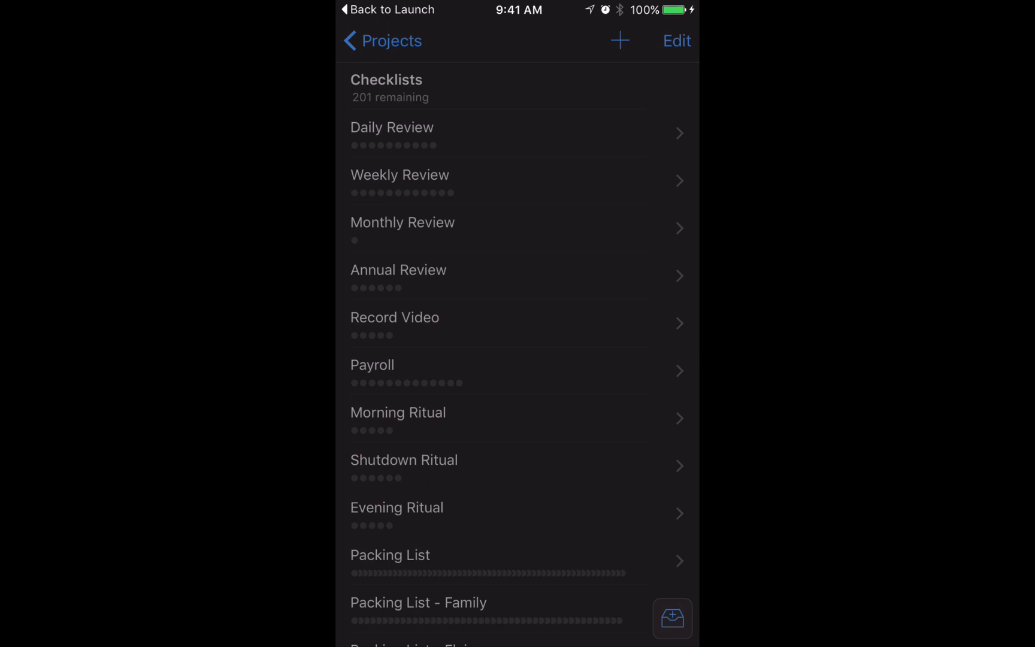
pyautogui.click(518, 133)
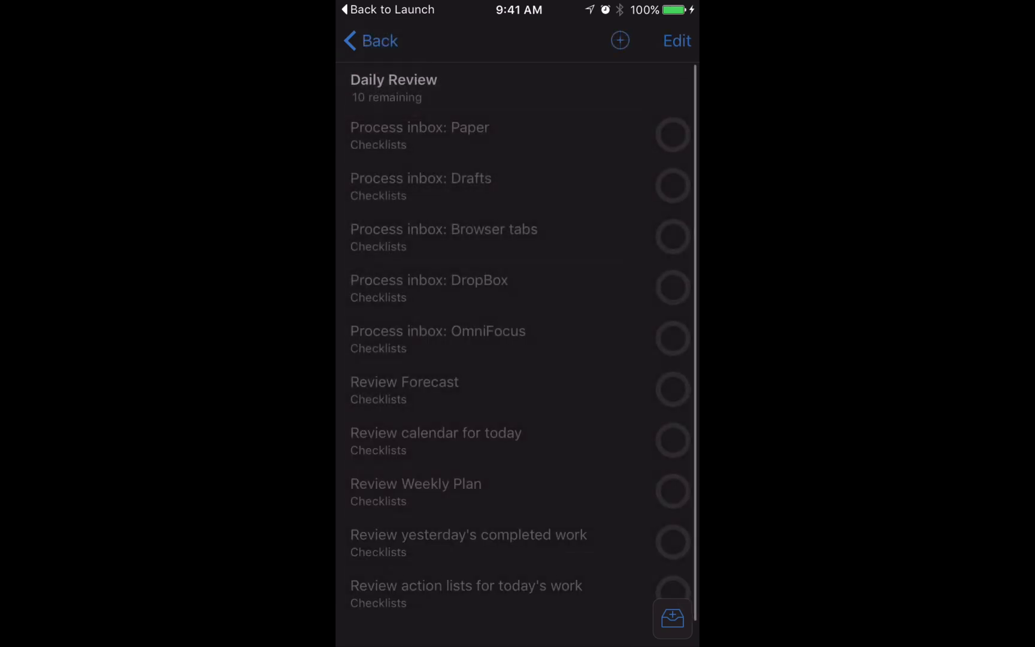